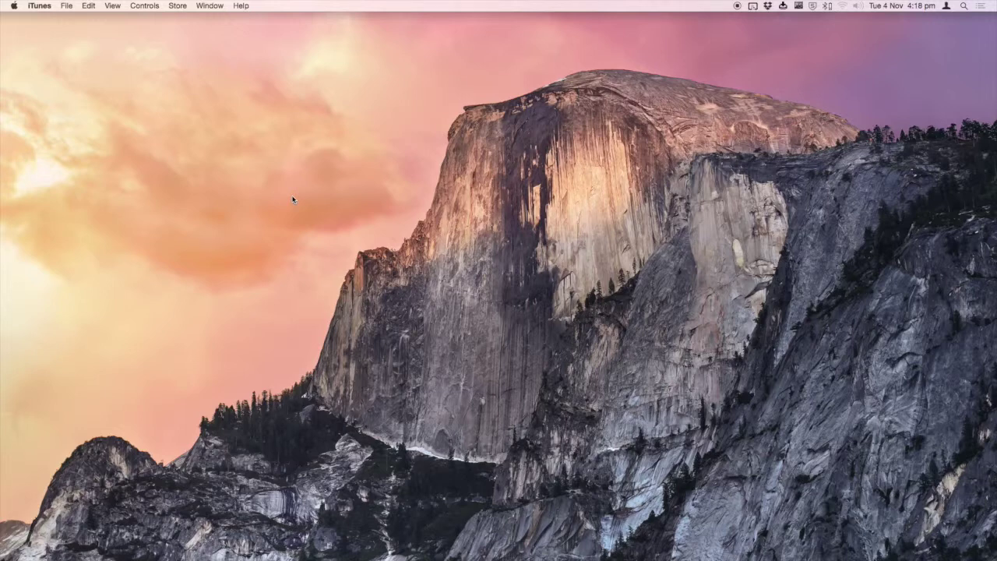
- Calculate 25000/12 in Spotlight, highlight the result's digits, and close the search
left_click(964, 7)
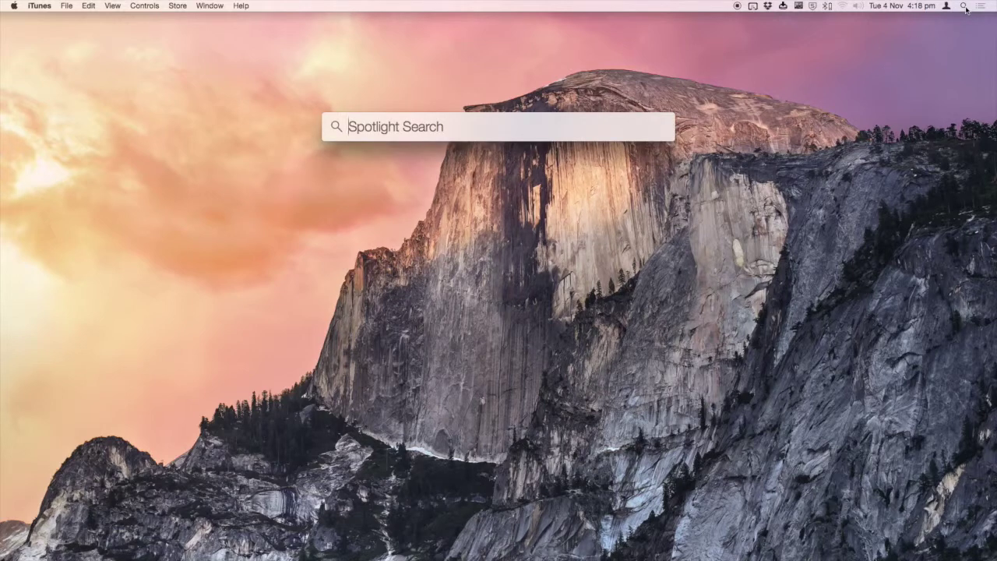
left_click(964, 7)
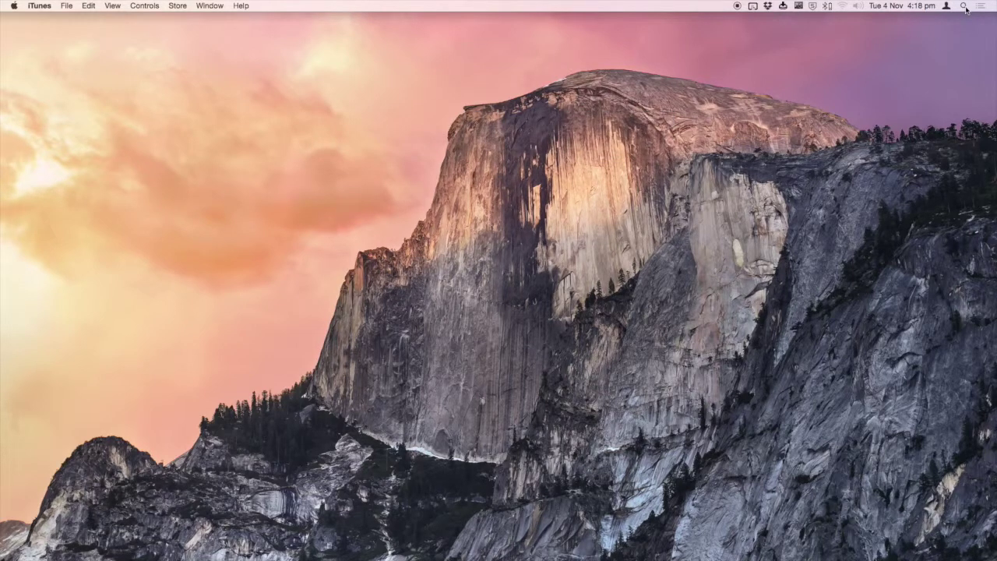
key("super+space")
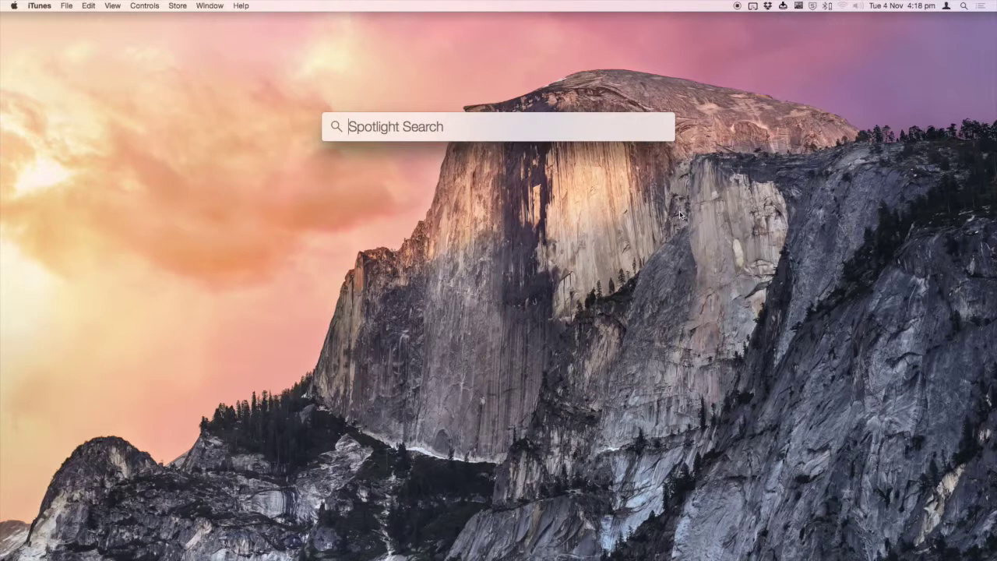
type("25000")
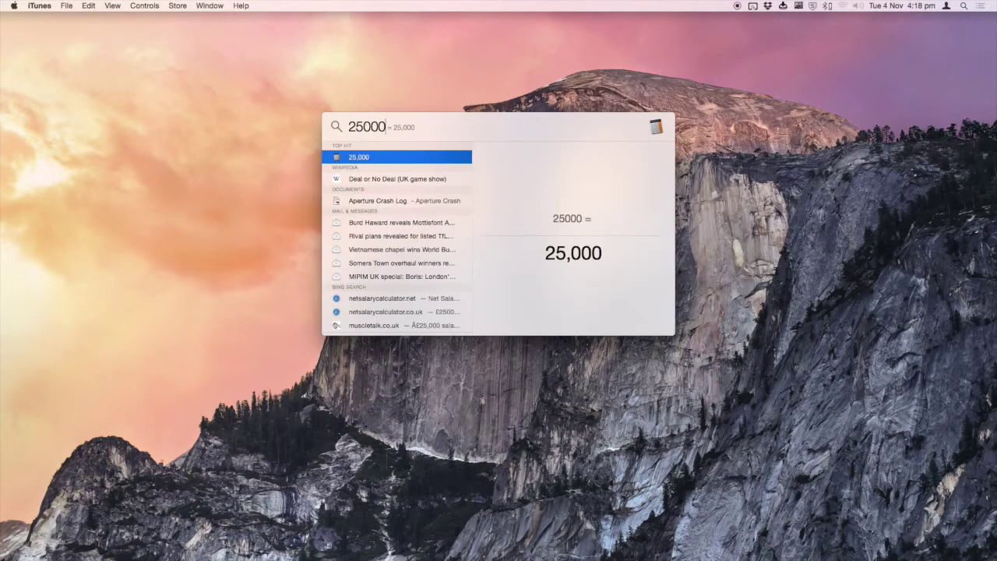
type("/")
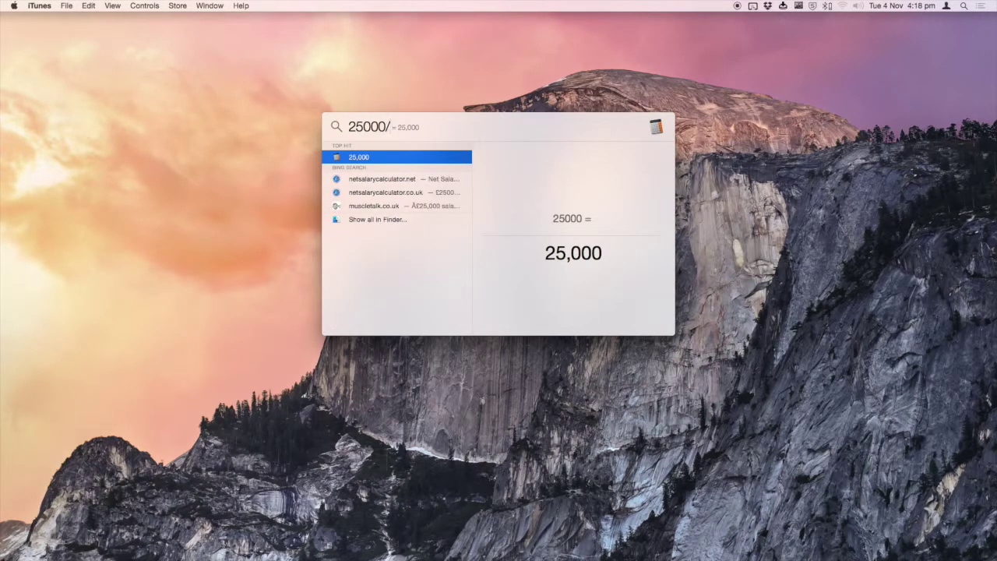
type("12")
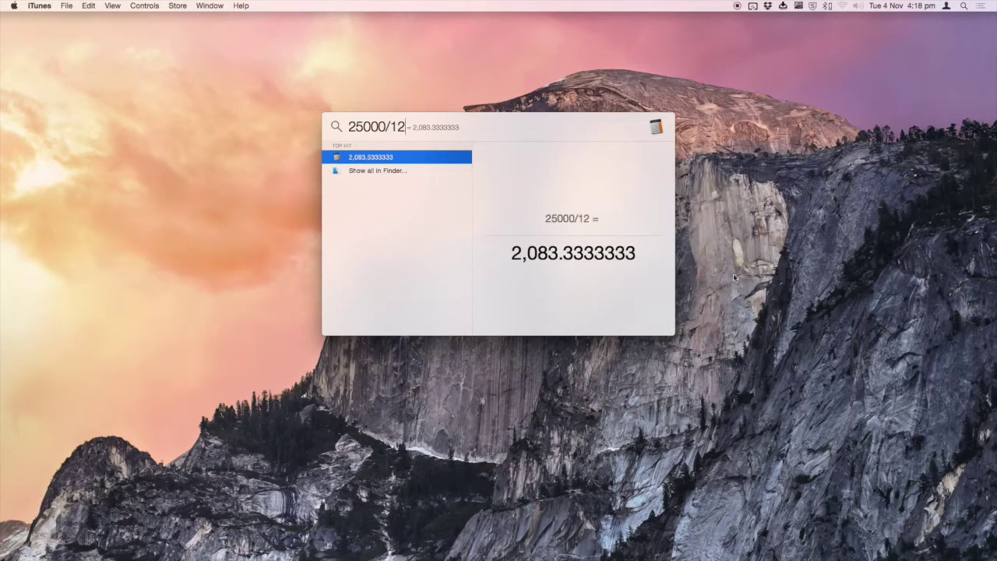
left_click_drag(635, 253, 511, 252)
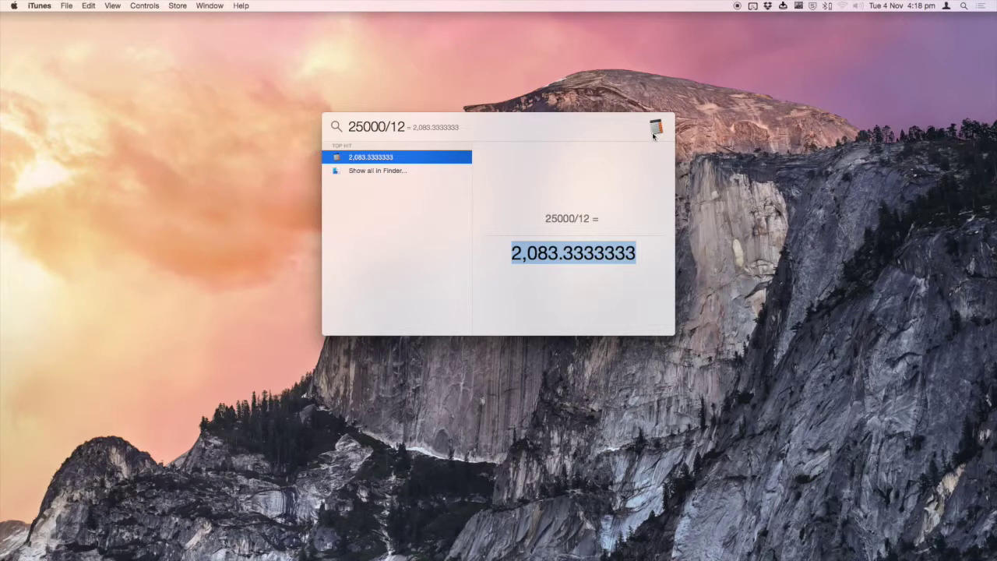
left_click(644, 246)
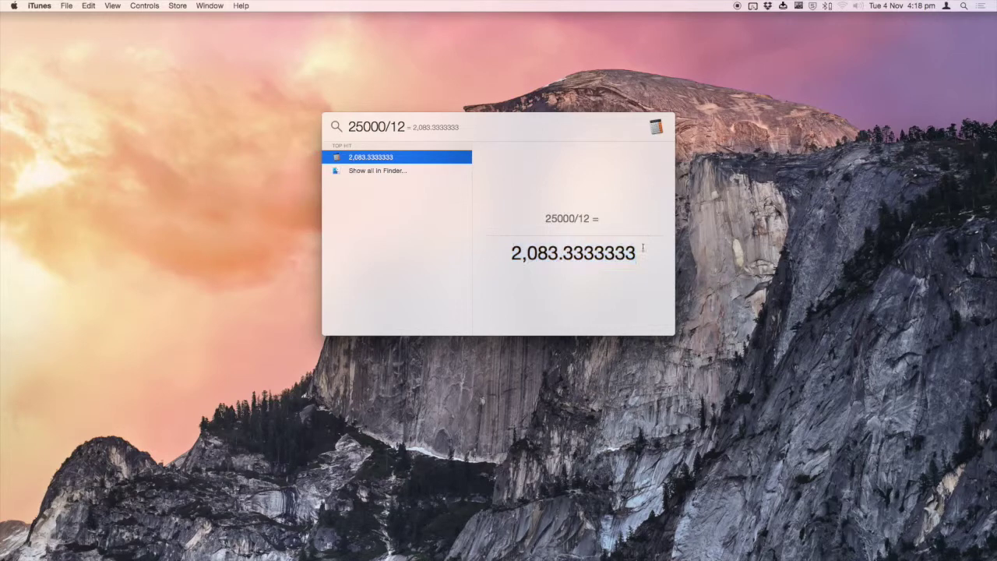
key("Escape")
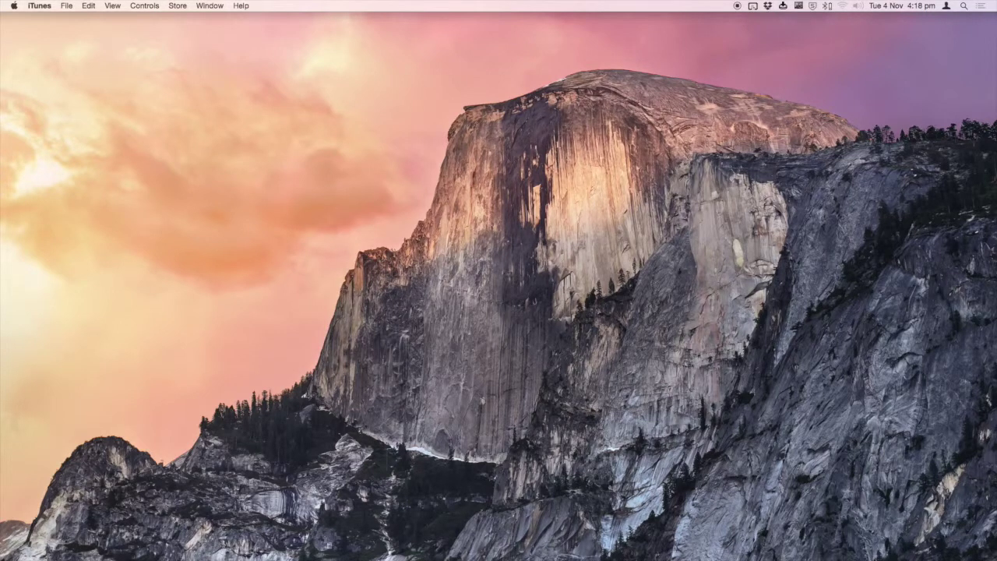
- Search Spotlight for "Evrnote", view Evernote's page in the App Store, and quit the store
key("super+space")
type("E")
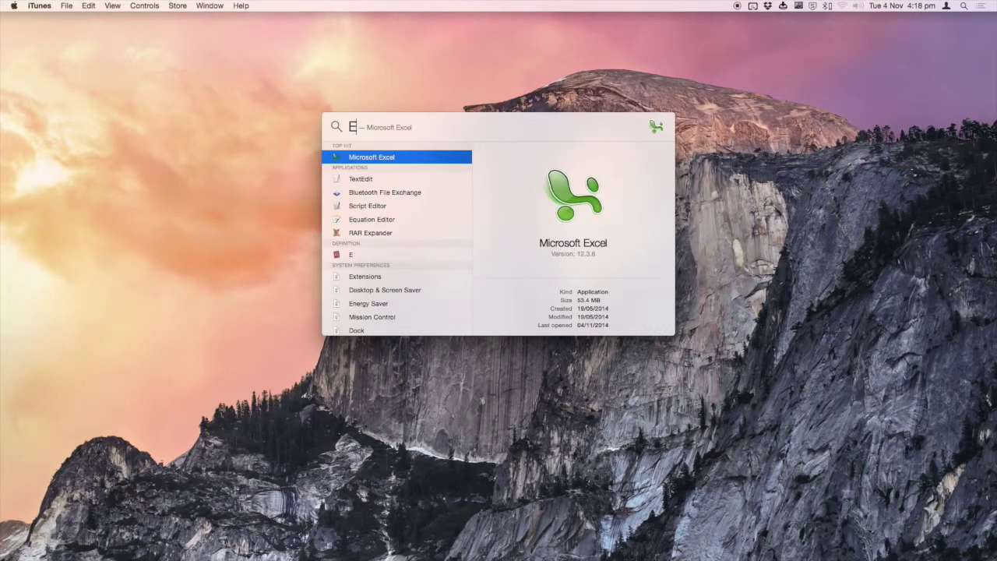
type("vrnote")
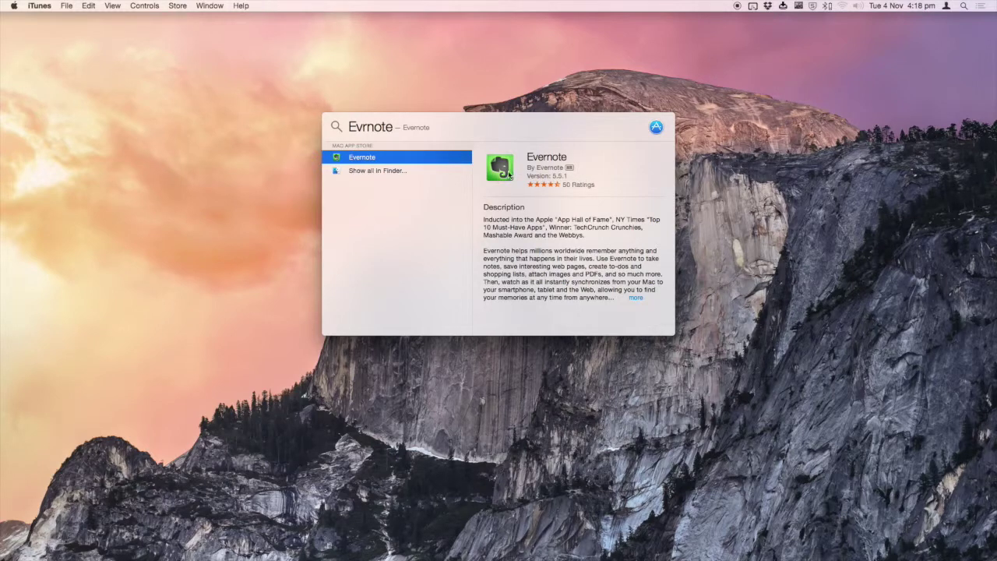
left_click(504, 173)
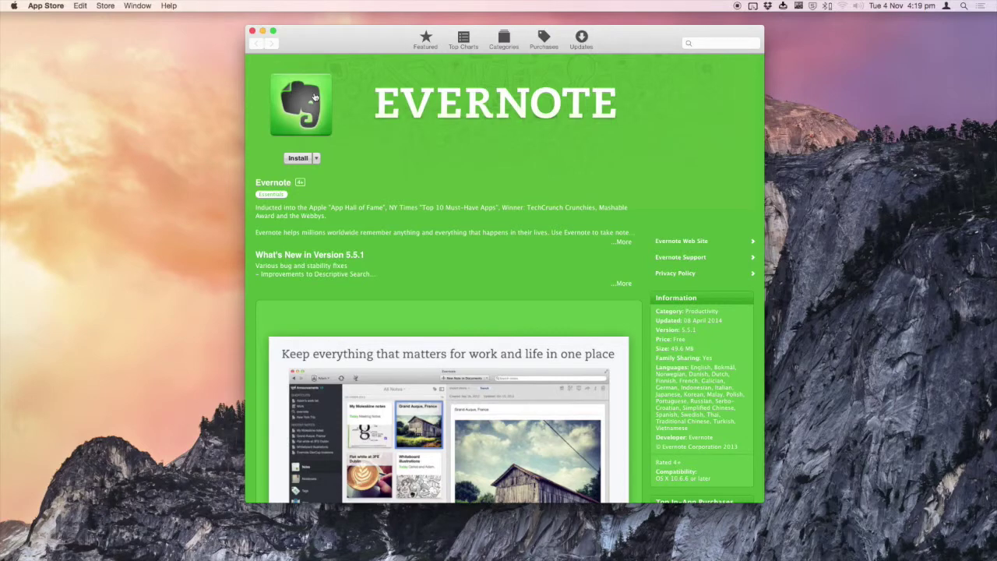
key("super+q")
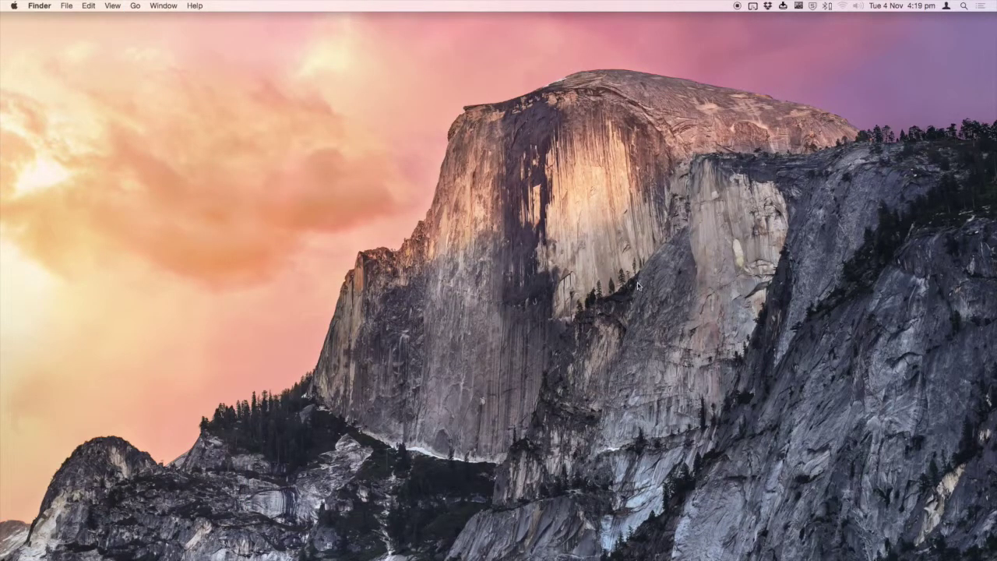
- Search Spotlight for "scilli" and preview the visitislesofscilly.com, islesofscilly-travel.co.uk and scillyonline.co.uk results
key("super+space")
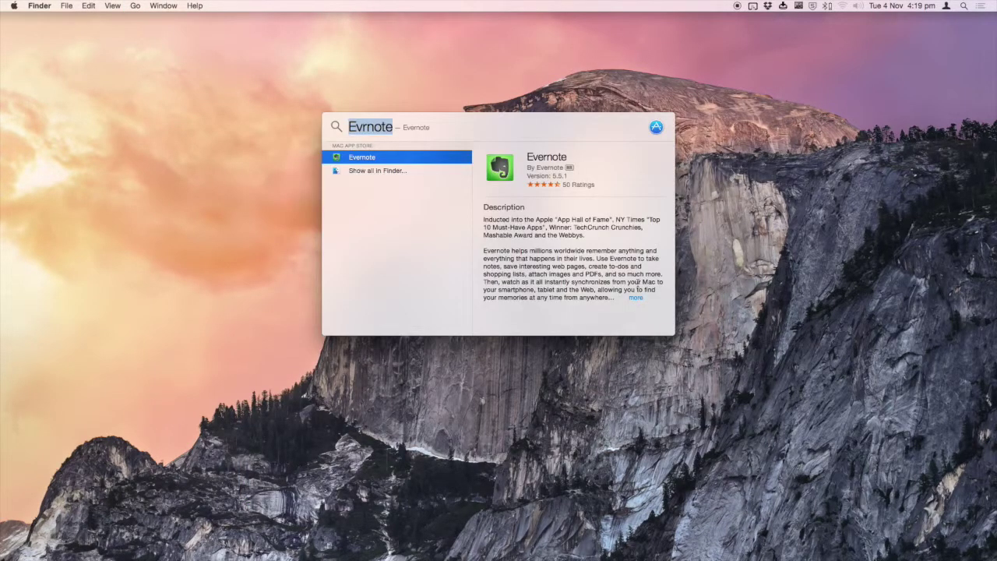
type("scill")
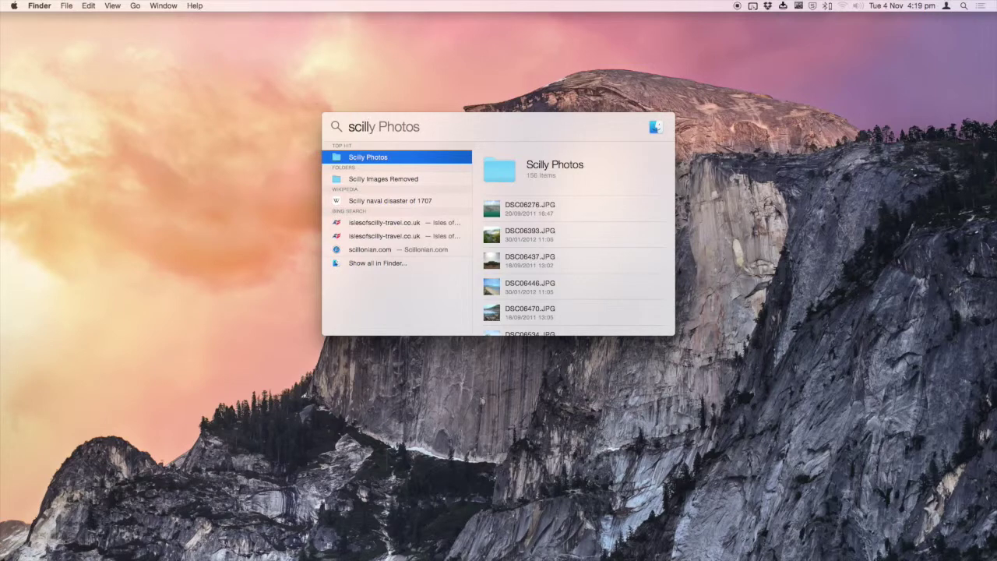
type("i")
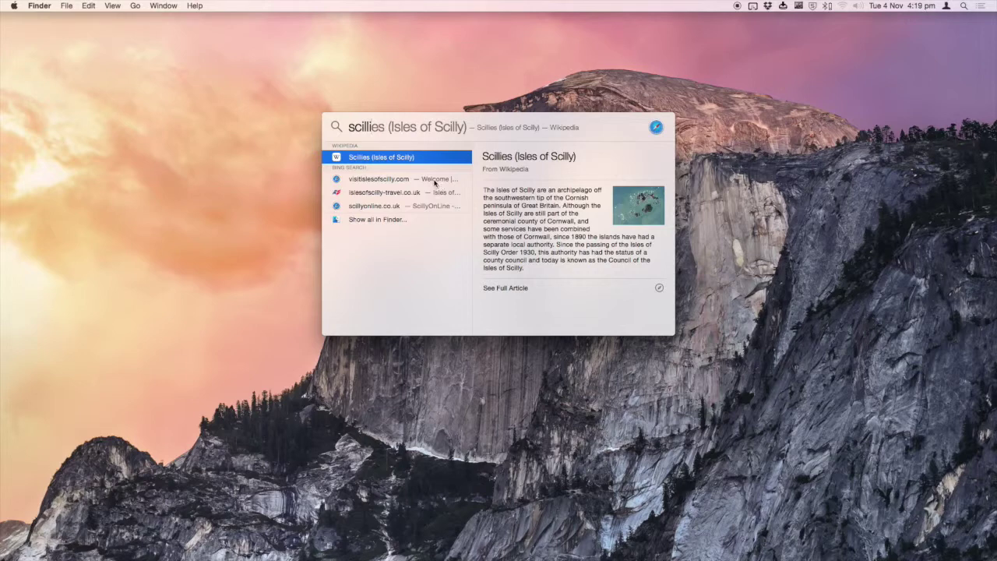
left_click(434, 181)
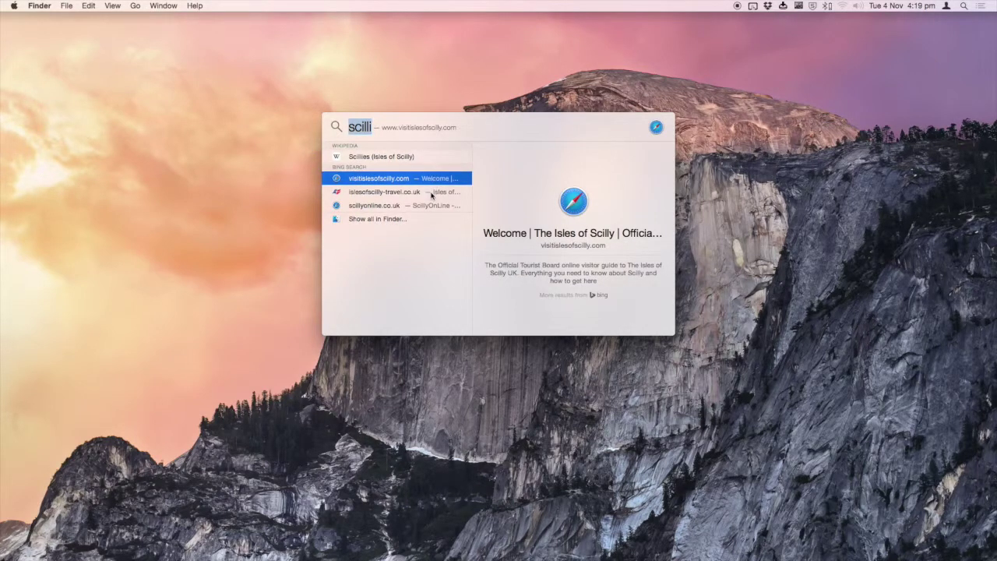
left_click(432, 193)
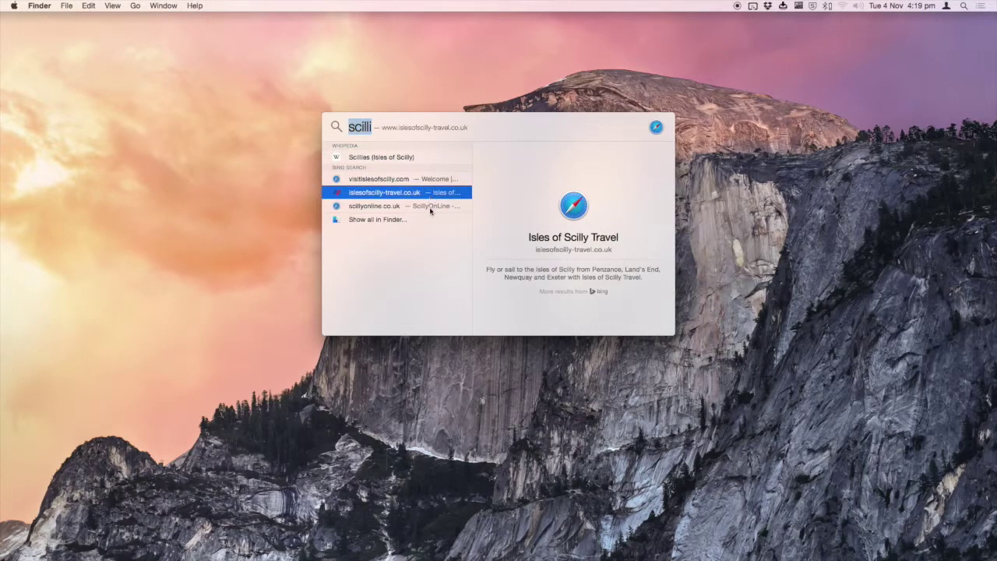
left_click(430, 209)
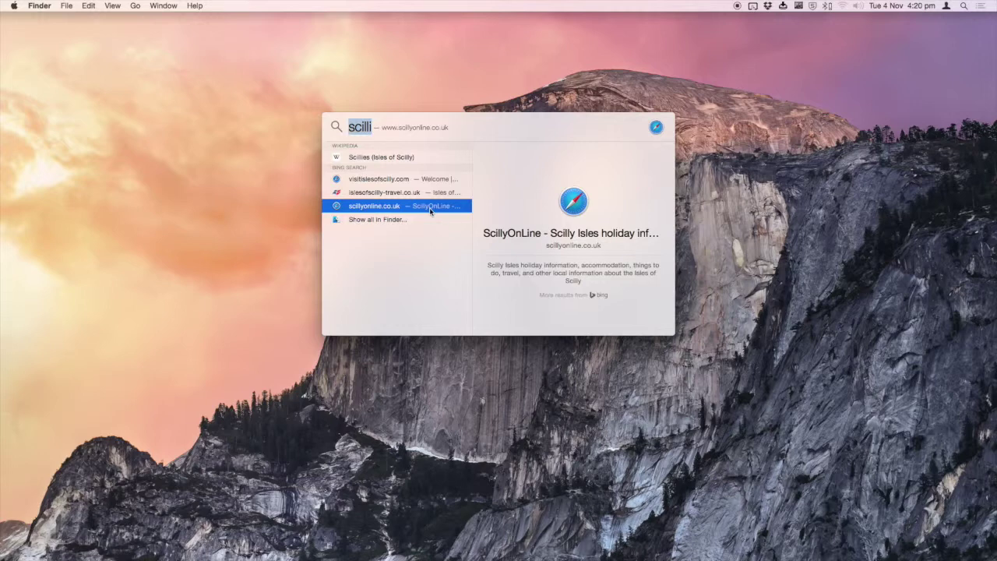
left_click(430, 205)
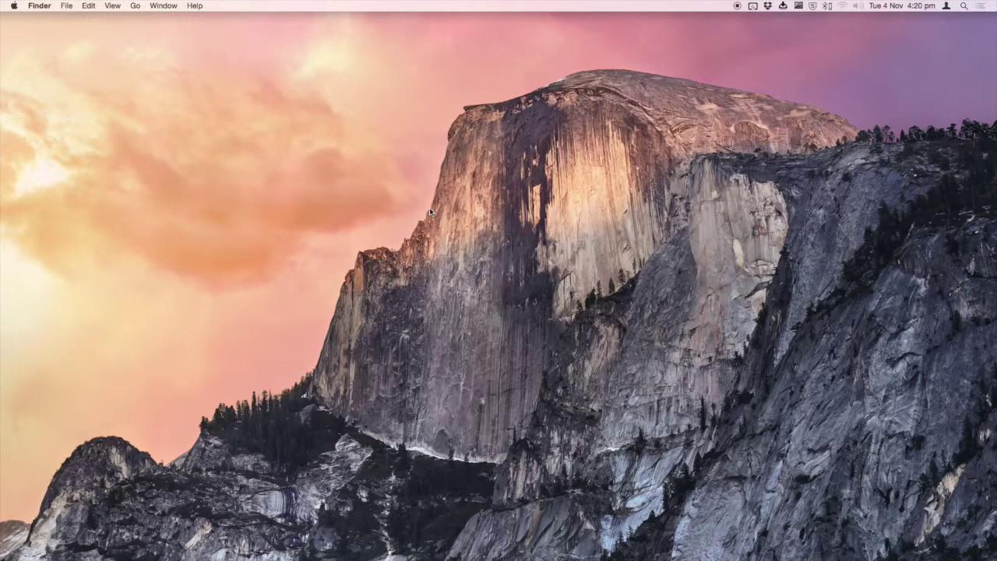
- Search Spotlight for "London", get directions to London, England in Maps, and close the map window
key("super+space")
type("London")
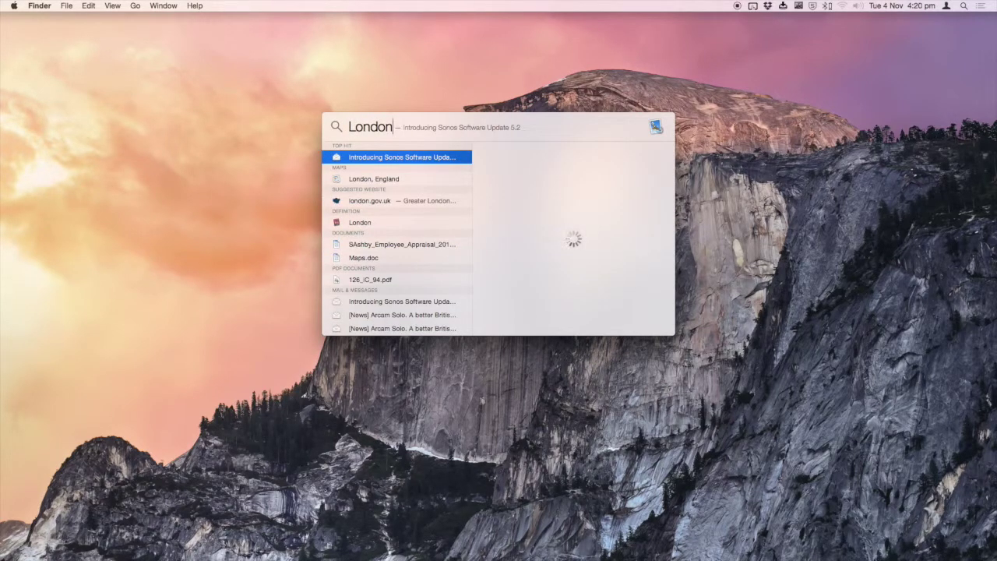
key("Down")
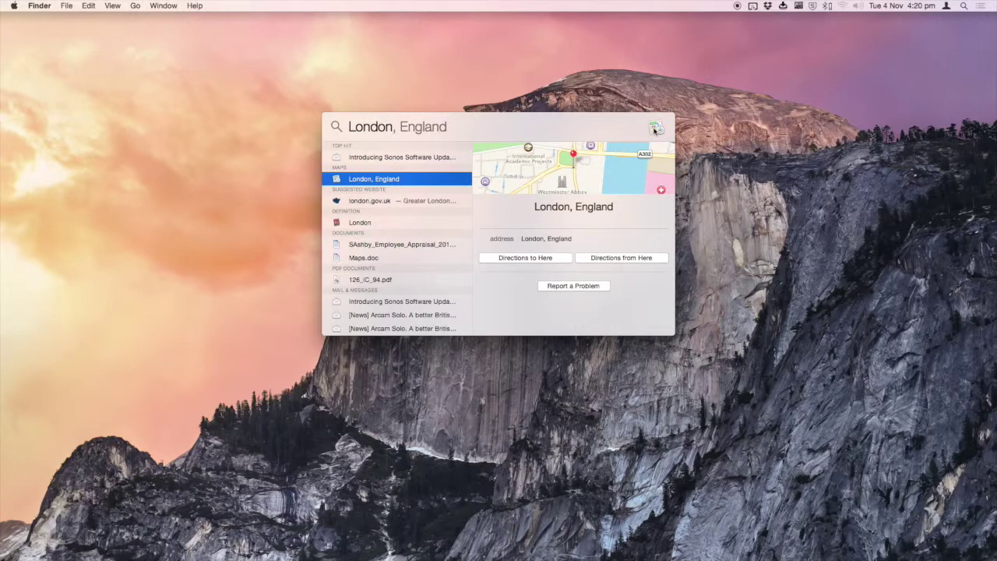
left_click(558, 262)
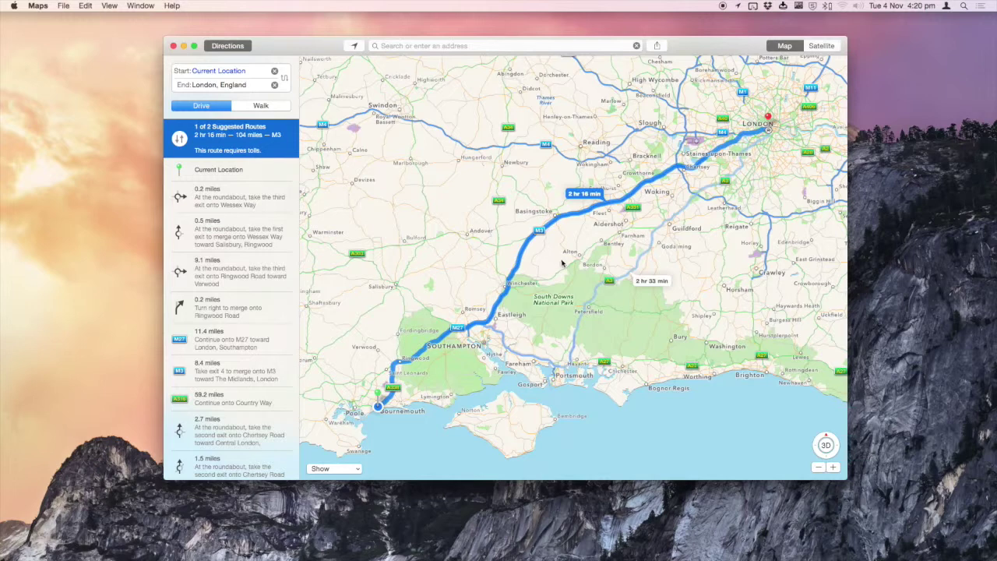
key("super+w")
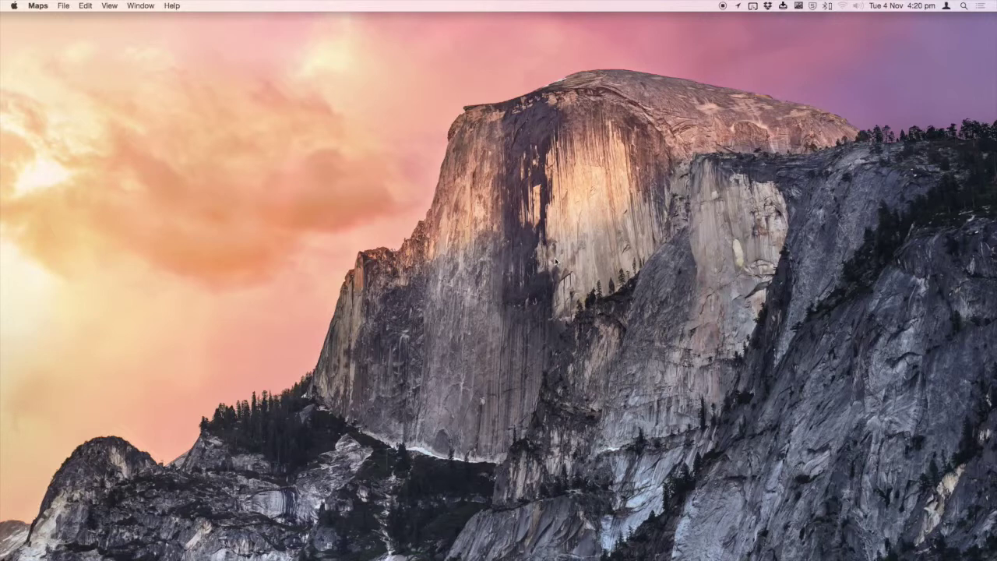
- Search Spotlight for the contact's first name, preview the first two matching images, and close the search
key("super+space")
type("Alison")
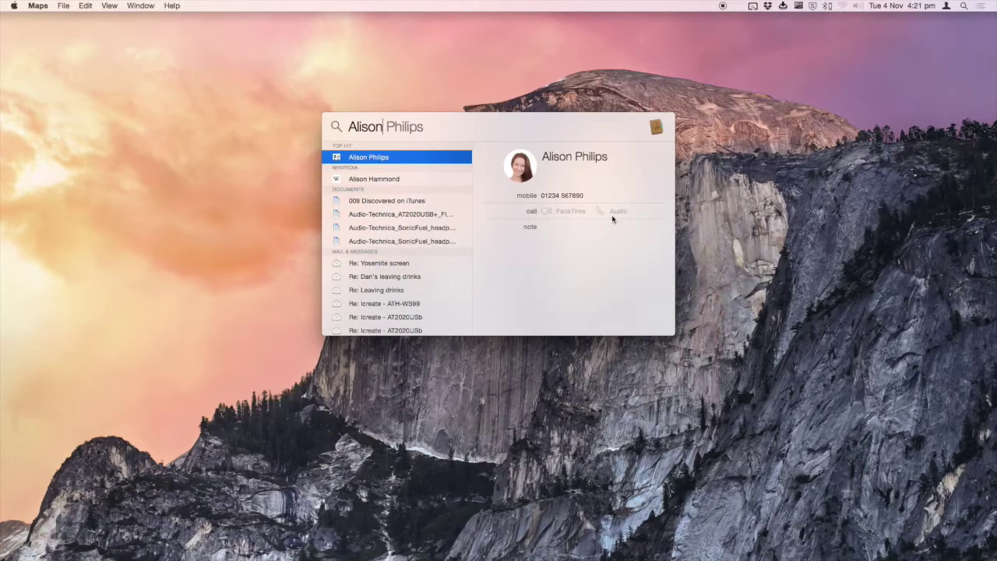
scroll(400, 243, "down", 3)
scroll(401, 243, "down", 5)
left_click(364, 195)
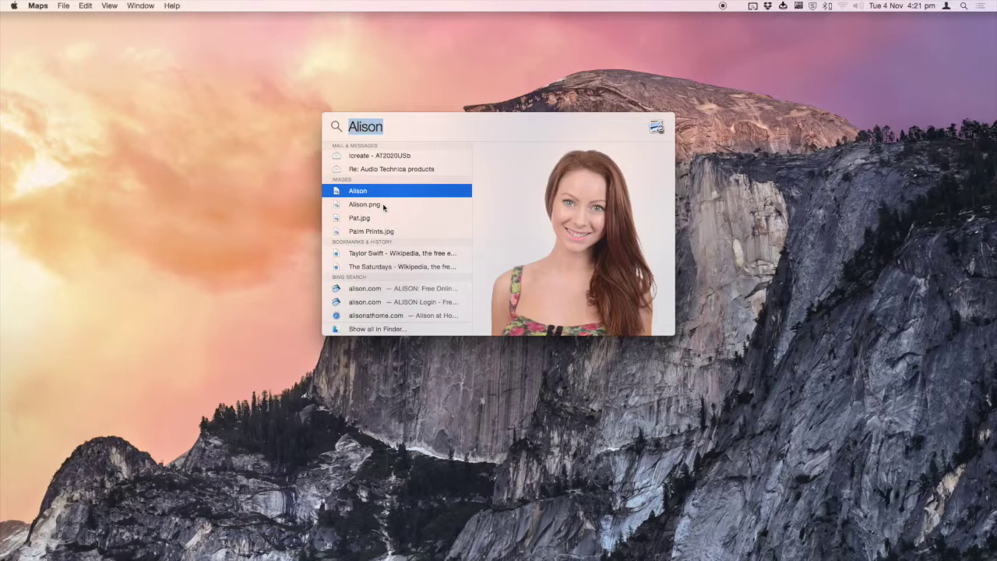
left_click(386, 206)
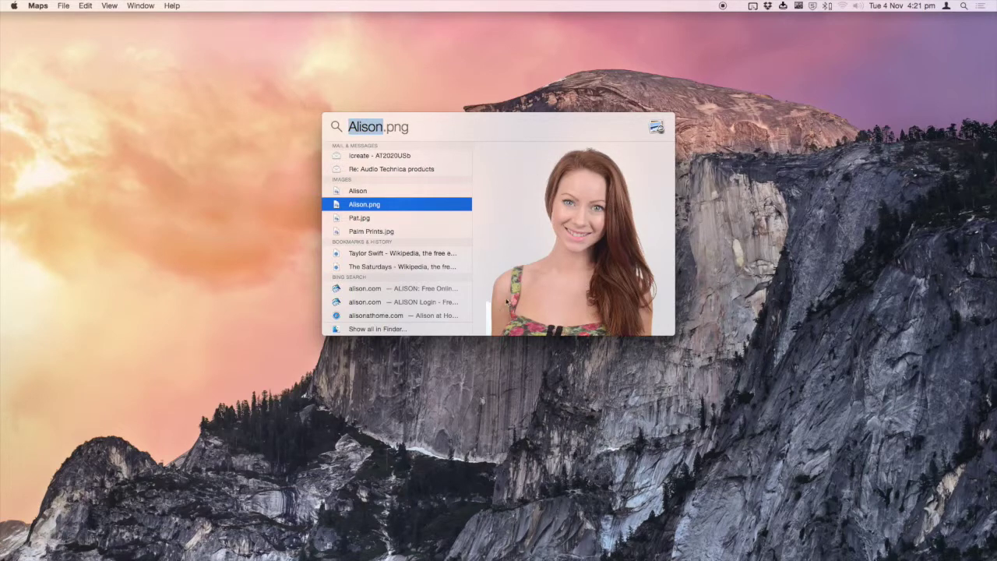
key("super")
key("super")
key("Escape")
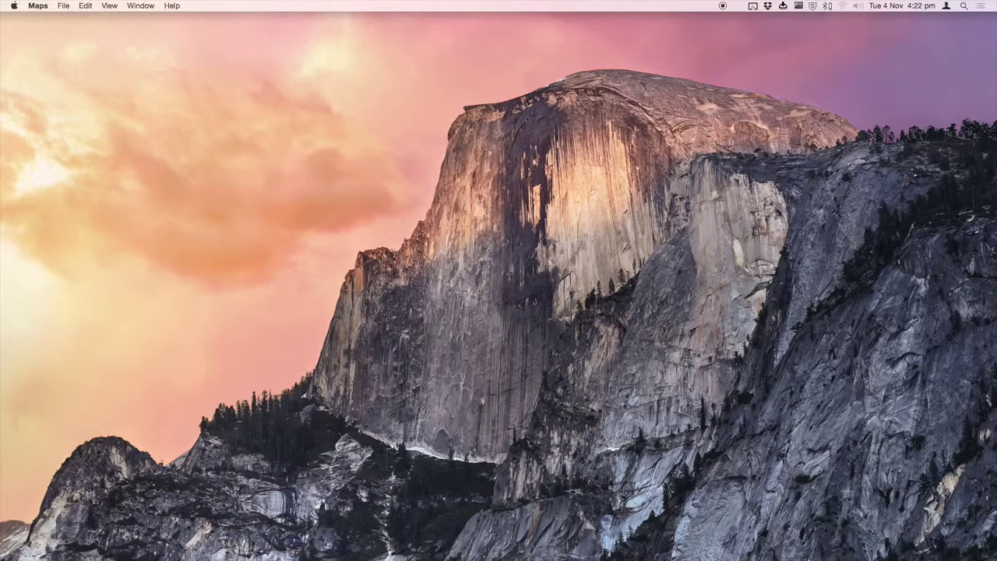
- Open the Pictures folder in Finder, move its window clear of the Spotlight results, and copy the contact's PNG portrait into the folder
mouse_move(810, 549)
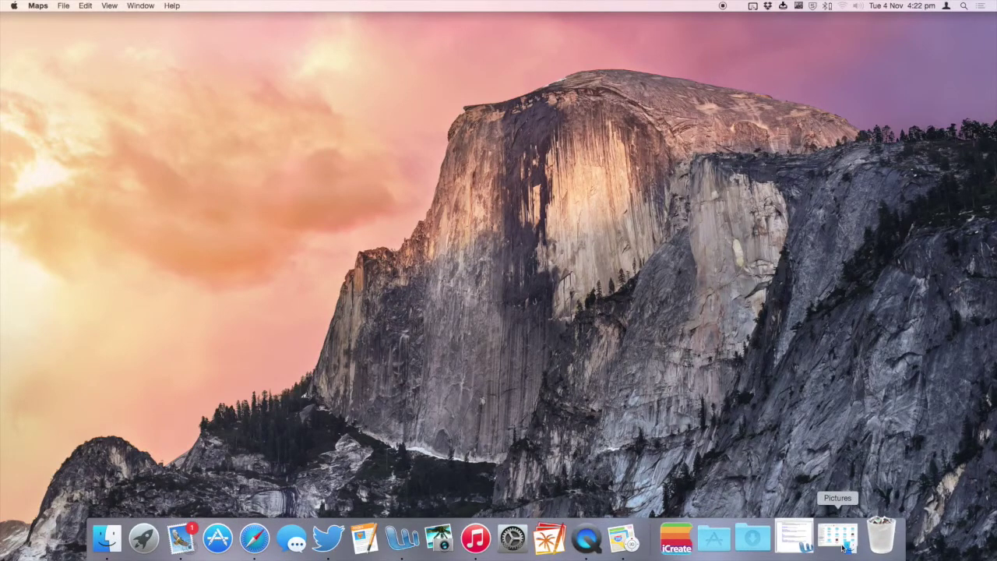
left_click(836, 536)
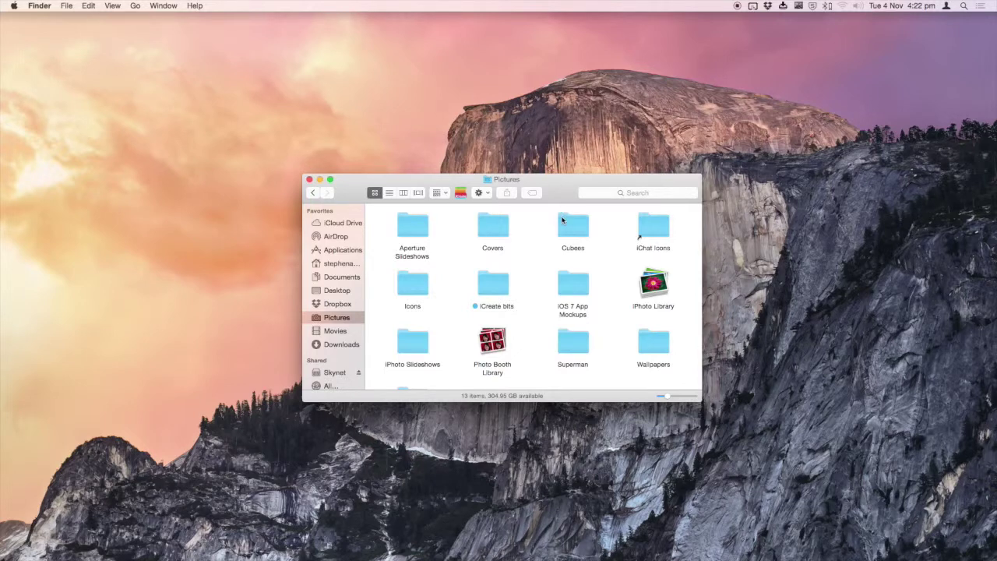
scroll(550, 234, "down", 5)
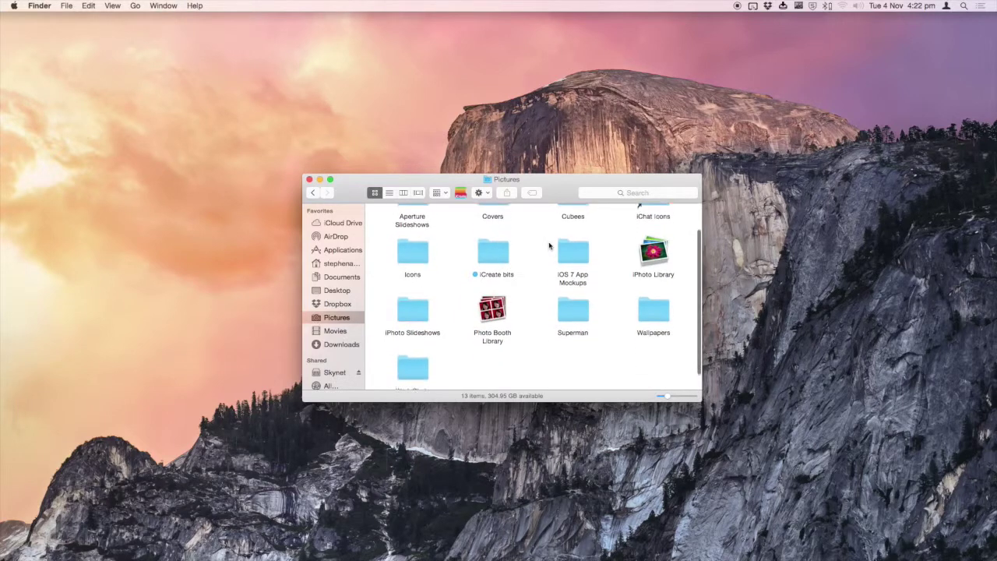
scroll(549, 245, "up", 5)
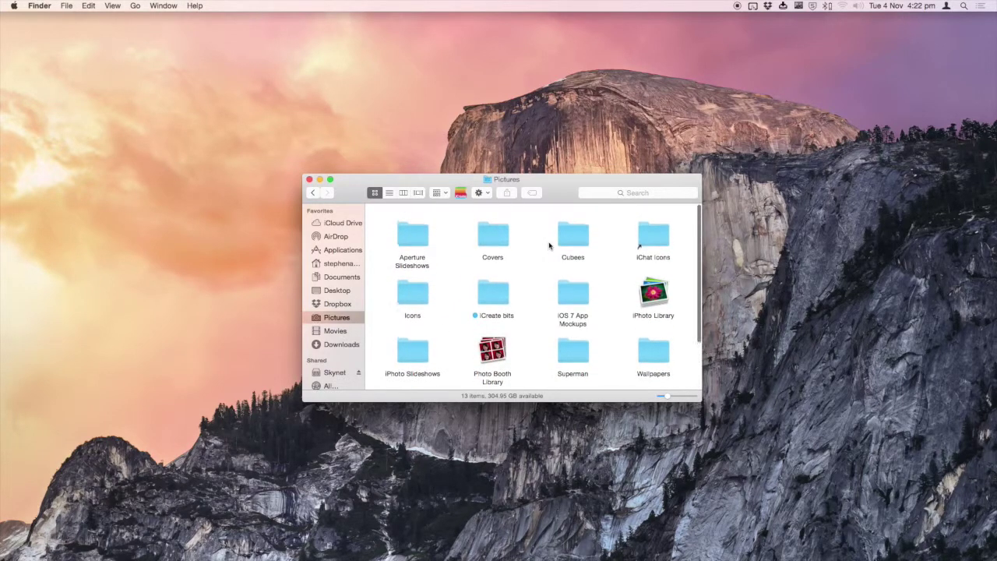
left_click_drag(551, 181, 832, 205)
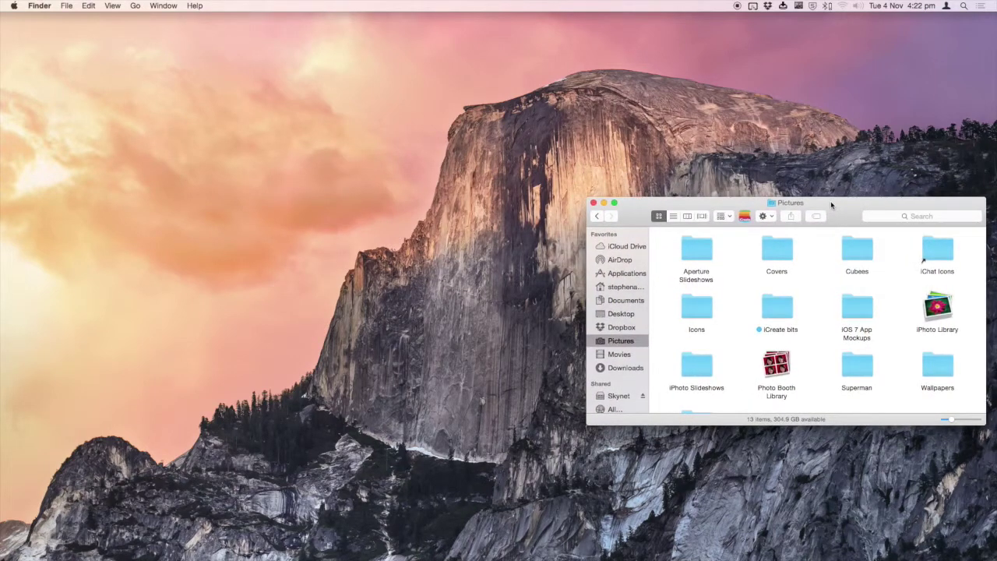
key("super+space")
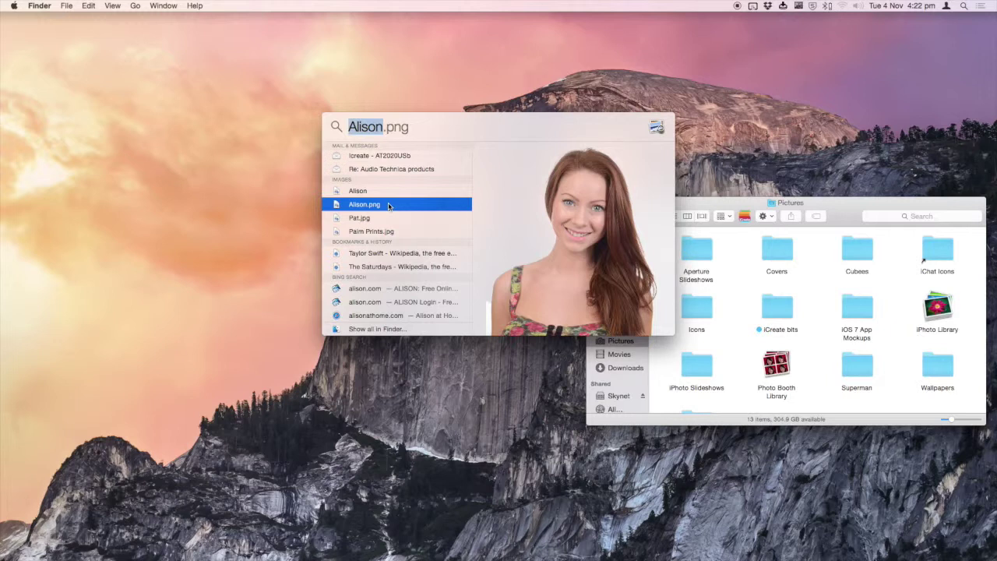
left_click_drag(388, 207, 828, 289)
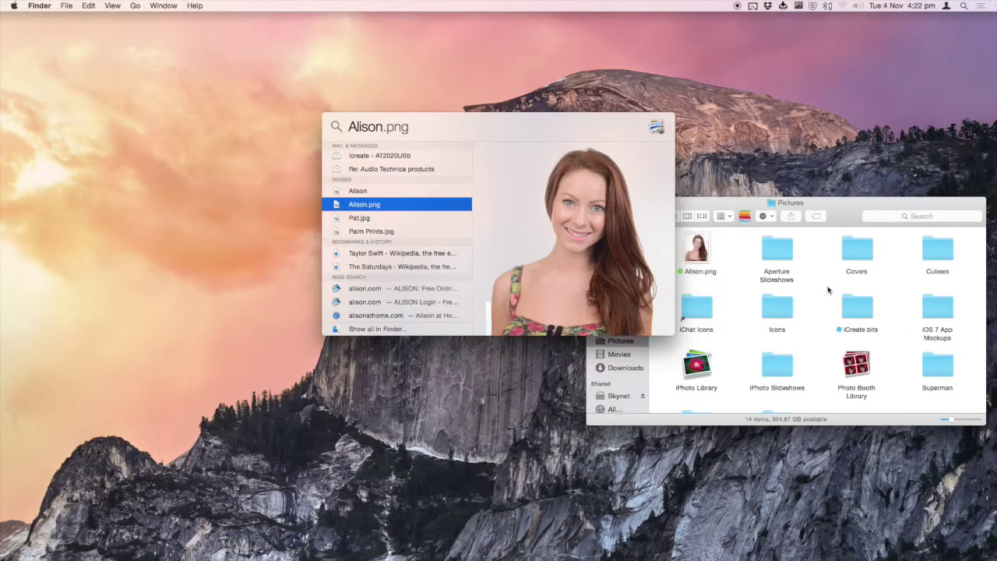
- Close the Spotlight search, preview the copied PNG portrait in the Pictures folder with Quick Look, and dismiss the preview
key("Escape")
left_click(704, 251)
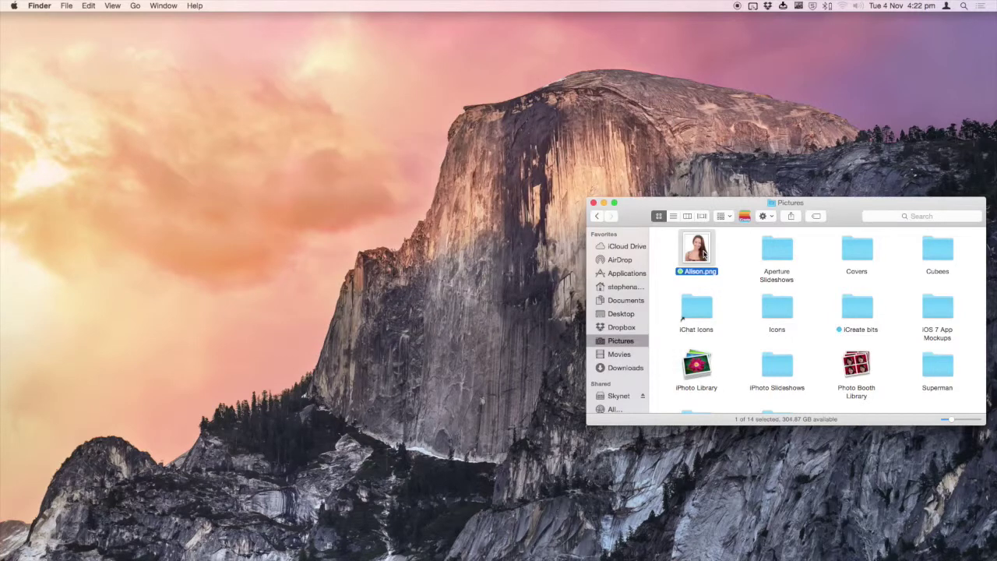
key("space")
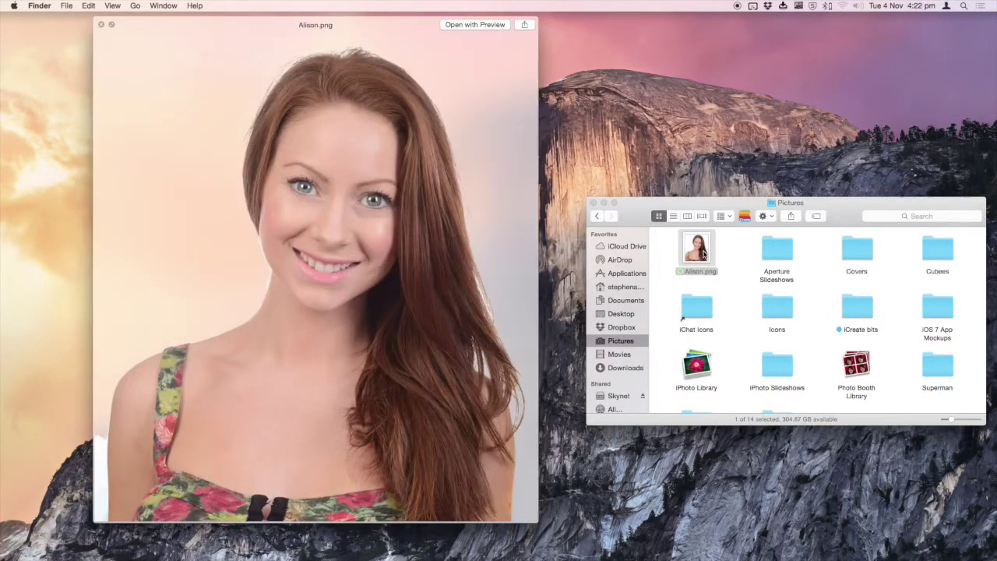
key("space")
- Search Spotlight afresh for the contact's first name, preview the matching PNG portrait, and close the Pictures window
key("super+space")
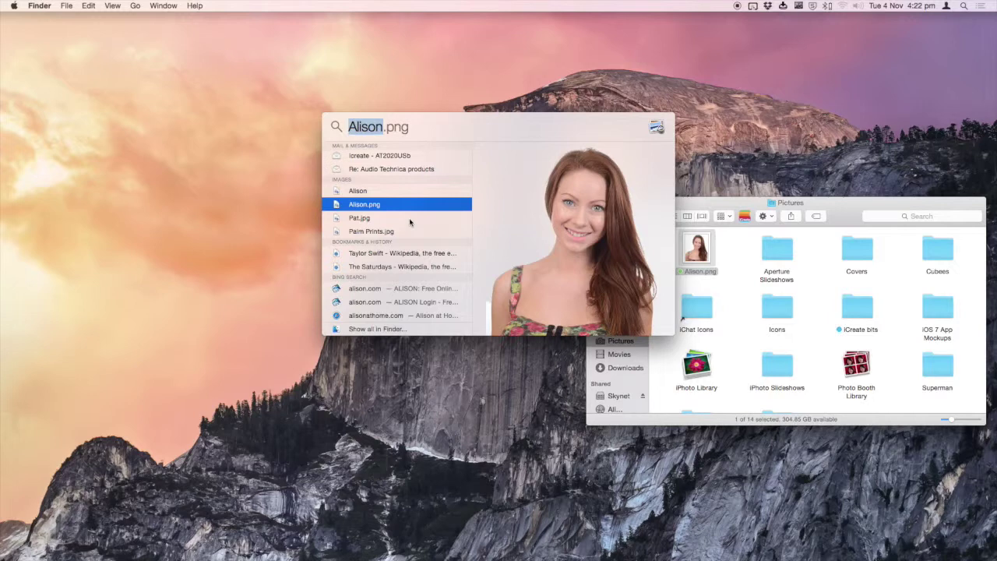
key("BackSpace")
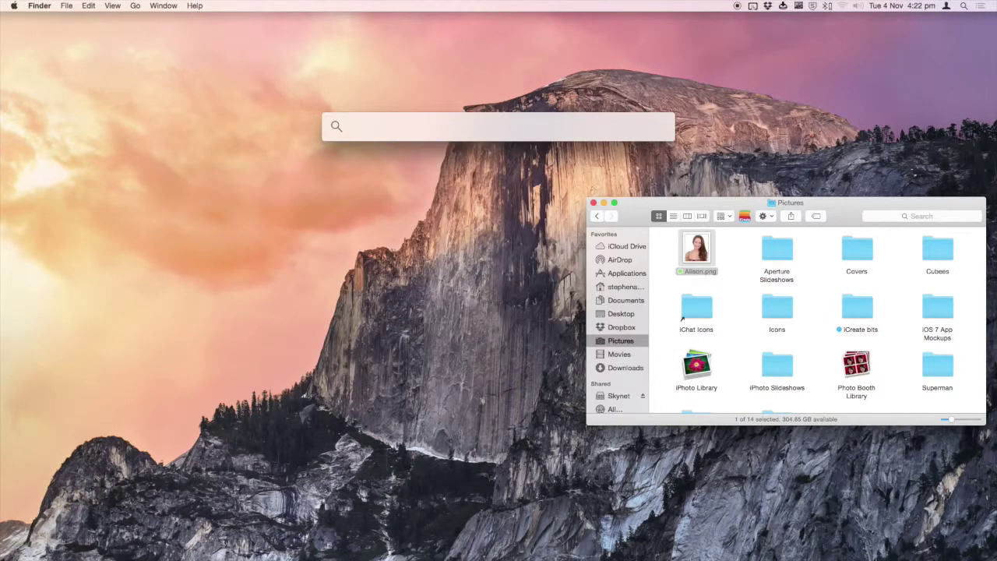
type("Alis")
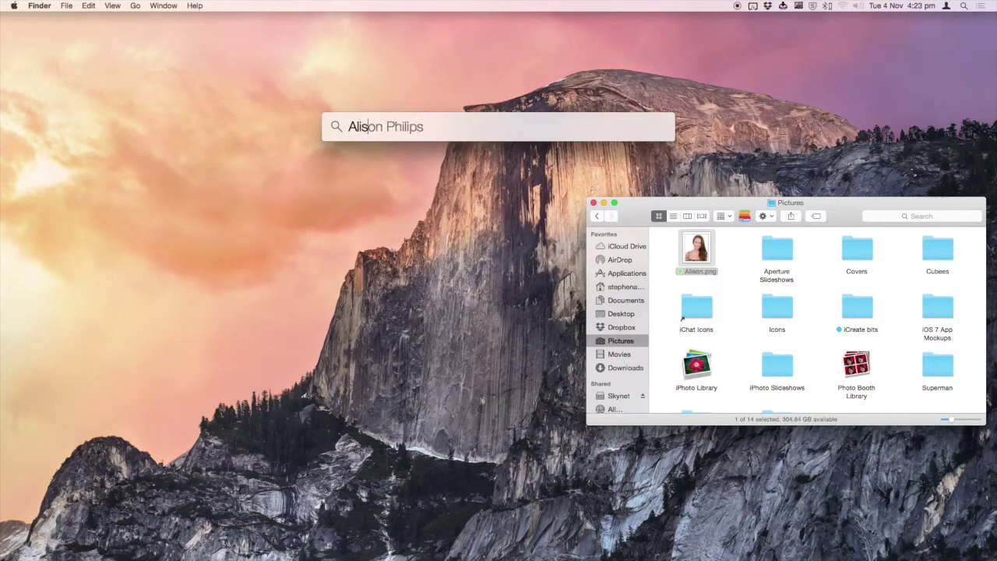
type("on")
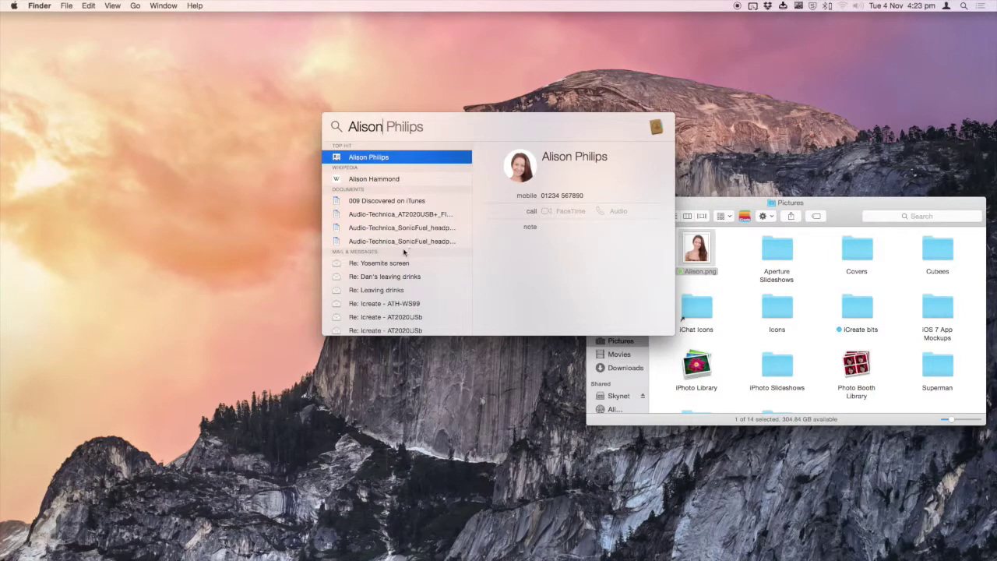
scroll(407, 254, "down", 10)
left_click(367, 205)
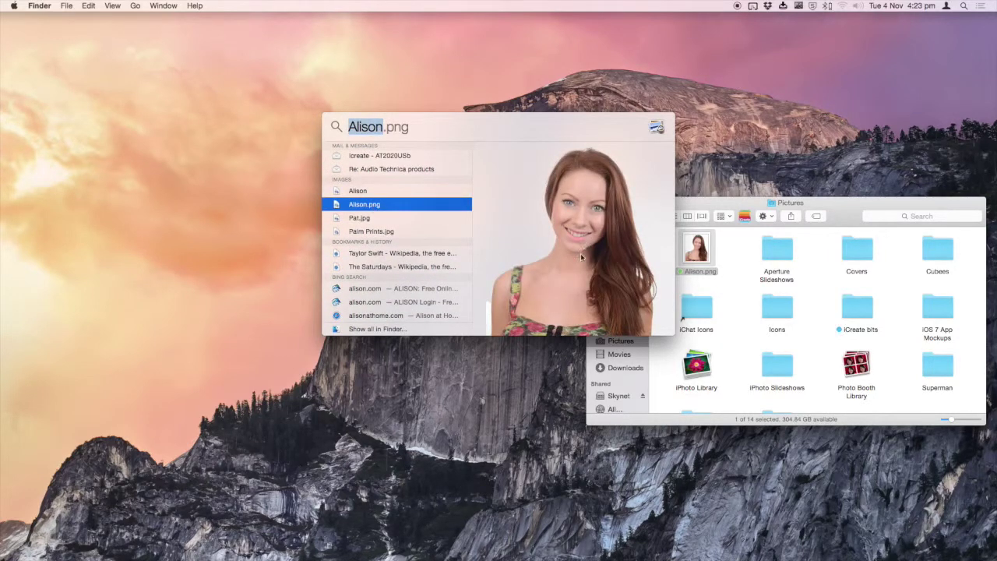
left_click(718, 209)
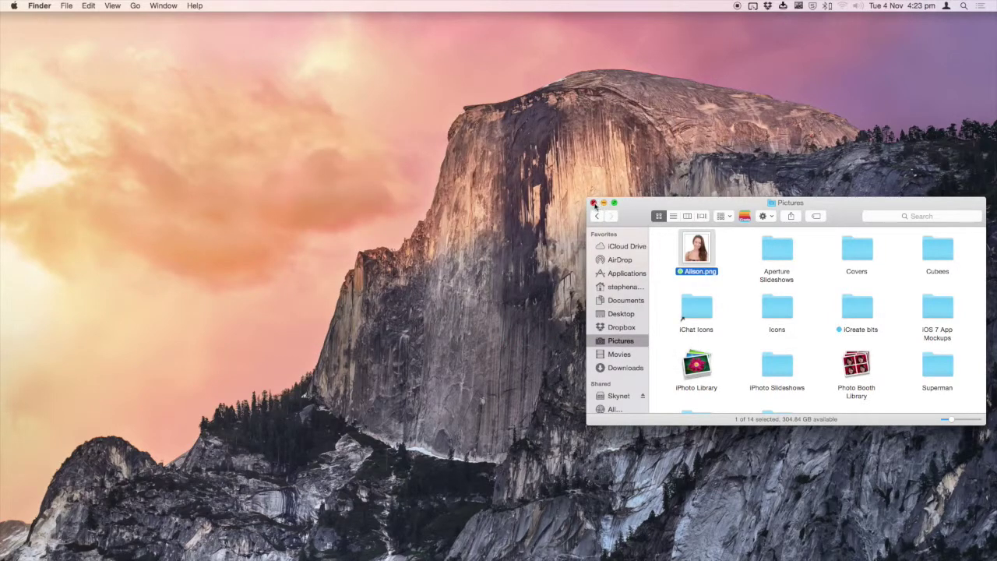
left_click(594, 204)
- Reopen the Spotlight results and examine the PNG portrait's details up close in the preview, from hair to shoulder, returning to the full image
key("super+space")
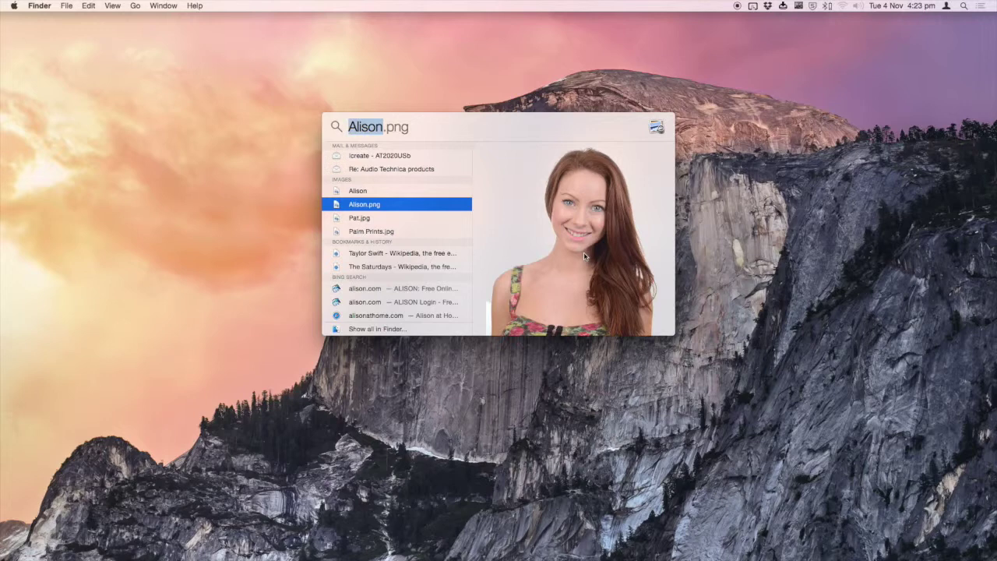
scroll(583, 252, "up", 5)
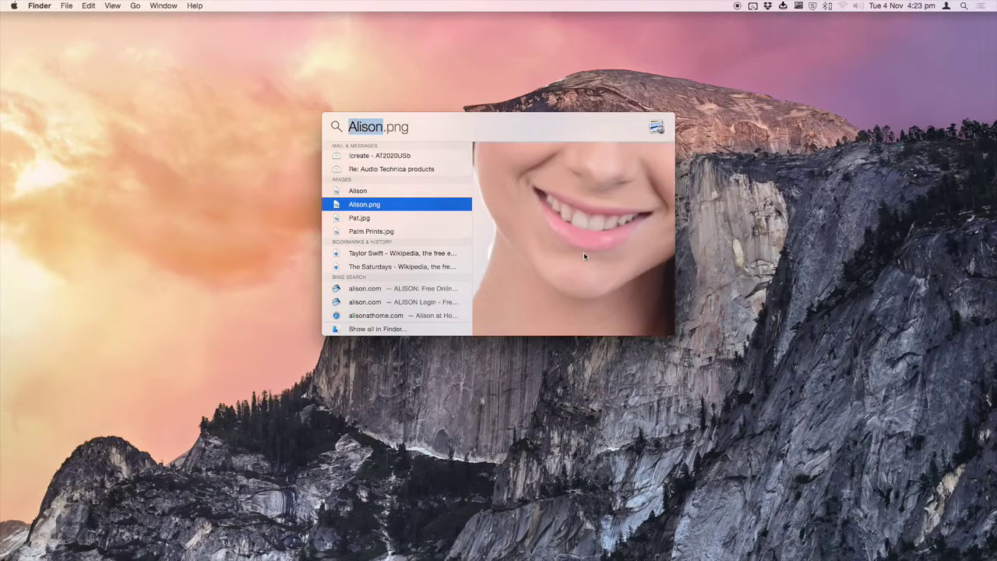
scroll(595, 257, "up", 5)
scroll(585, 293, "up", 10)
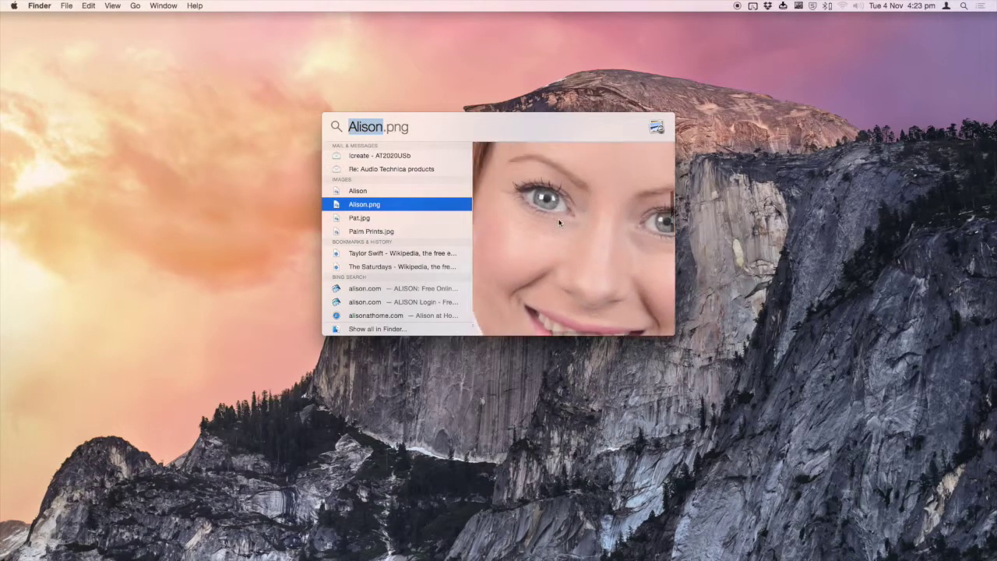
scroll(584, 317, "up", 10)
scroll(561, 257, "left", 3)
scroll(545, 222, "down", 10)
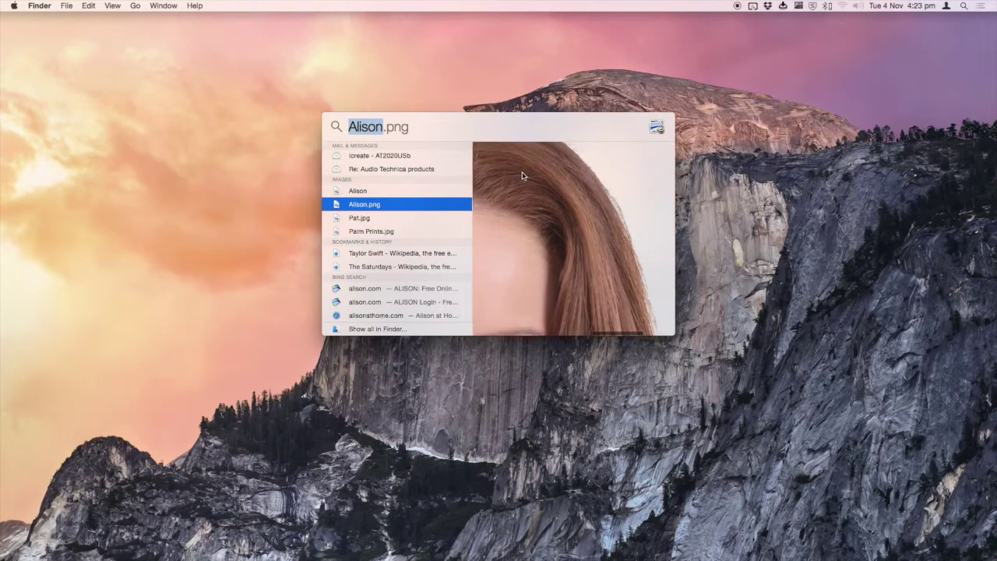
scroll(560, 226, "right", 3)
scroll(585, 228, "down", 10)
scroll(585, 228, "left", 3)
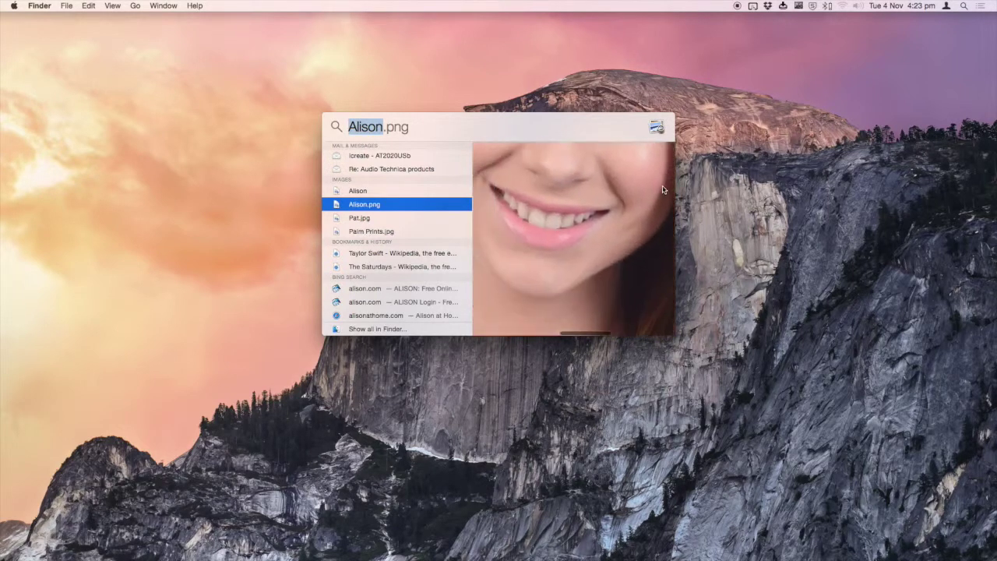
scroll(553, 234, "left", 5)
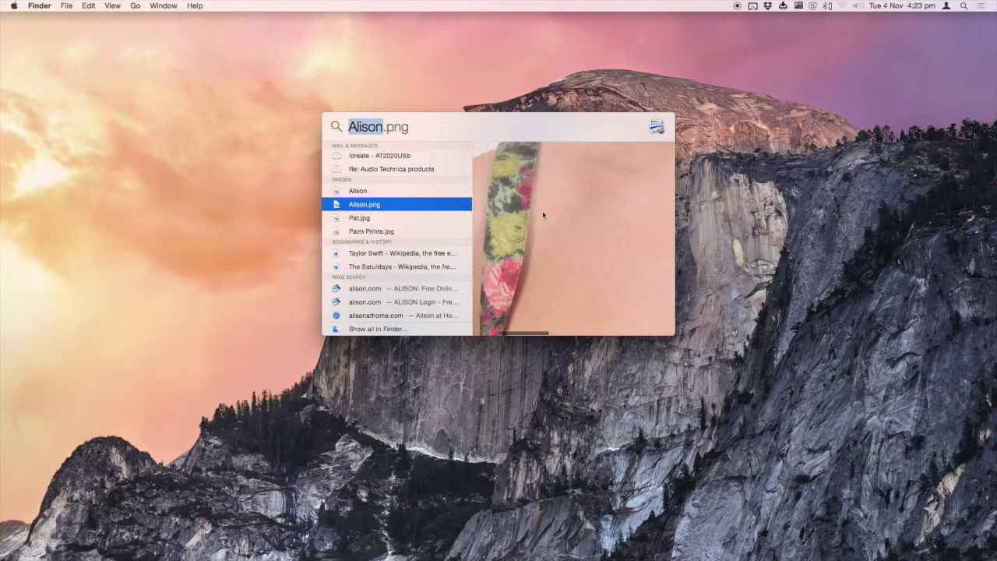
scroll(543, 216, "up", 5)
scroll(553, 257, "down", 2)
scroll(557, 297, "up", 3)
scroll(557, 297, "up", 8)
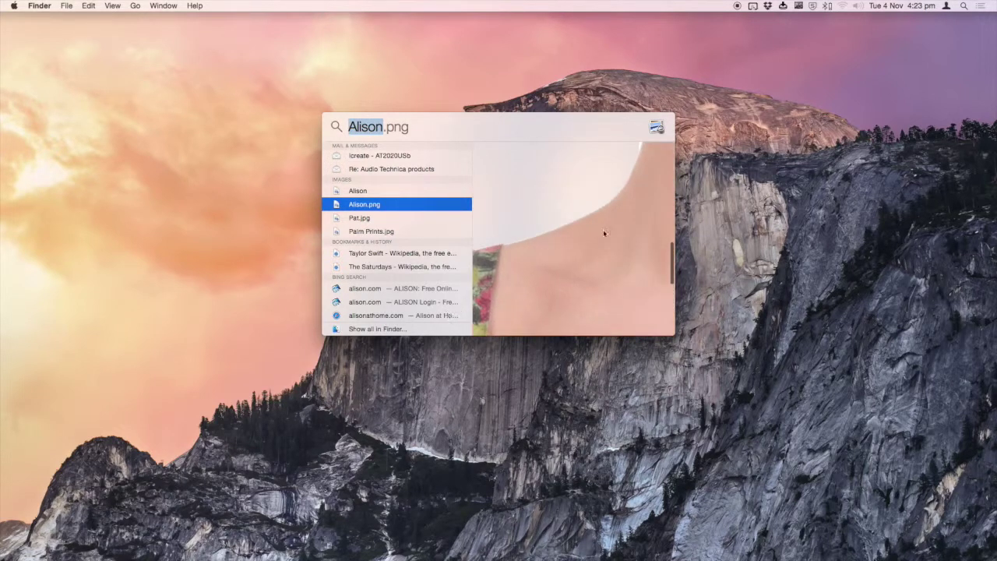
scroll(596, 295, "right", 2)
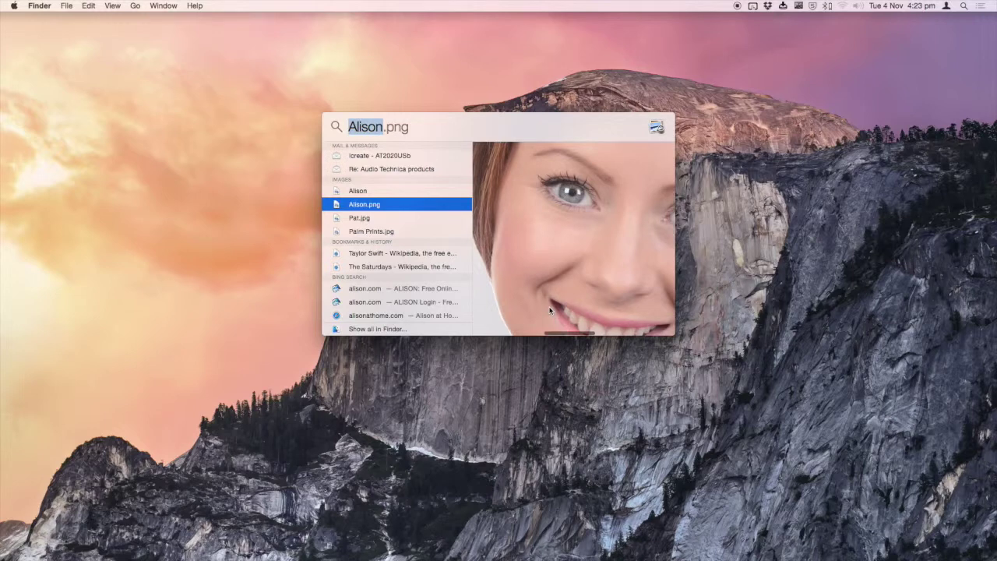
scroll(548, 310, "down", 3)
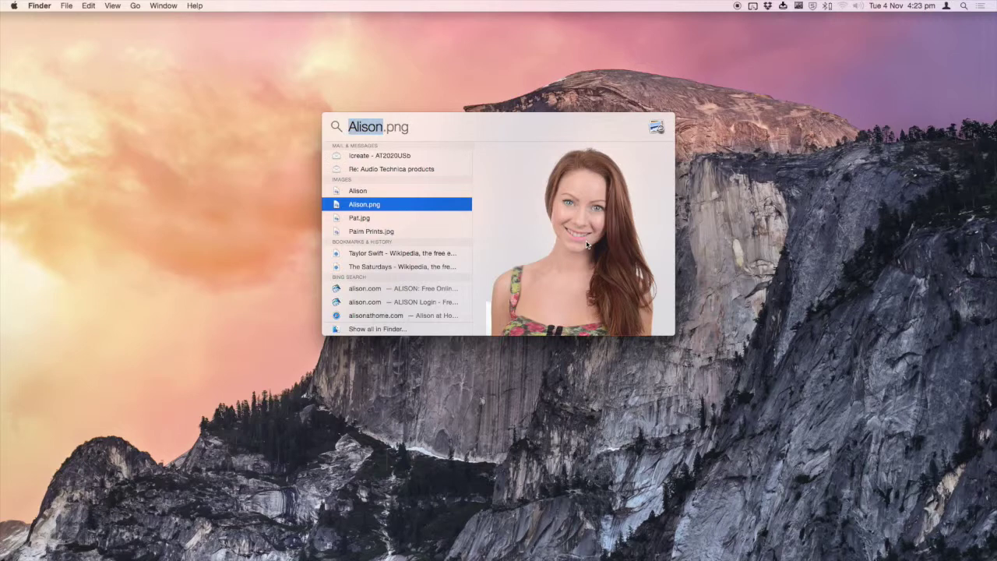
- Open the PNG portrait from the Spotlight results in Preview and close its window
left_click(396, 207)
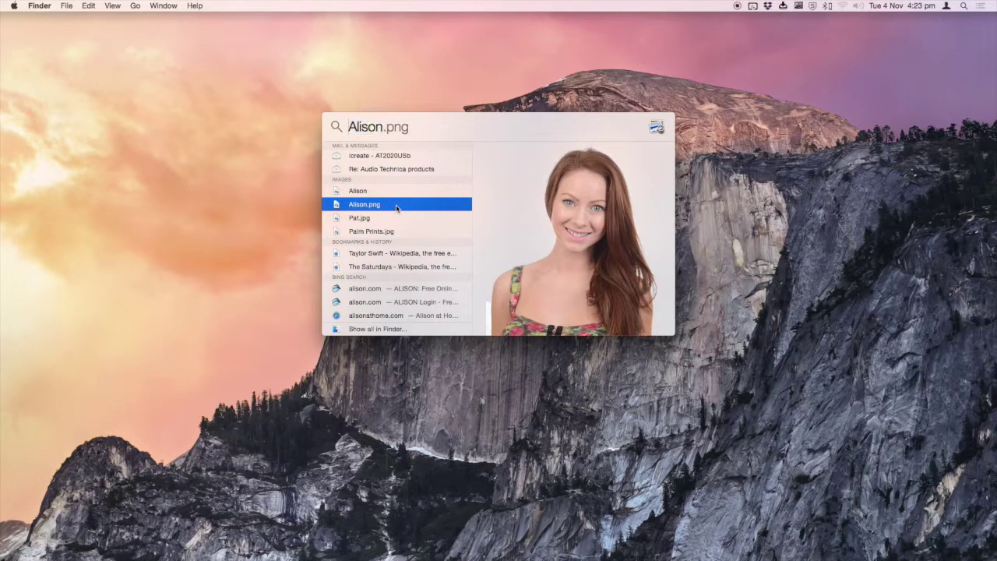
double_click(395, 205)
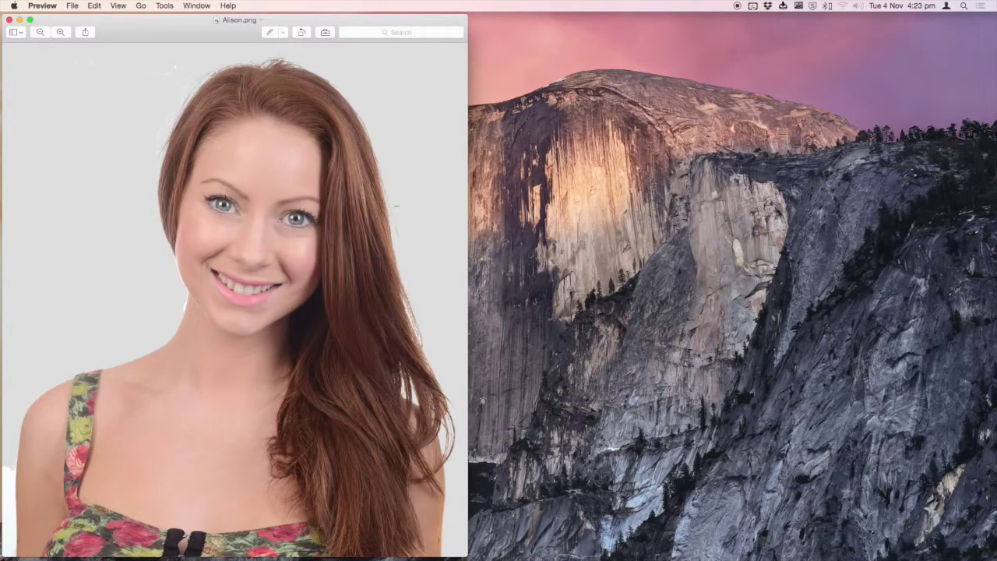
key("super+w")
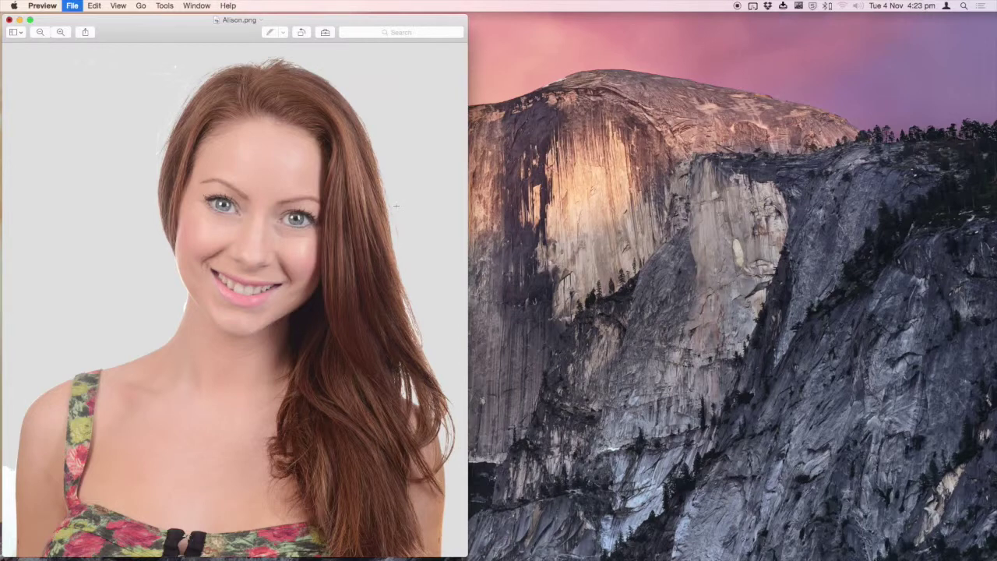